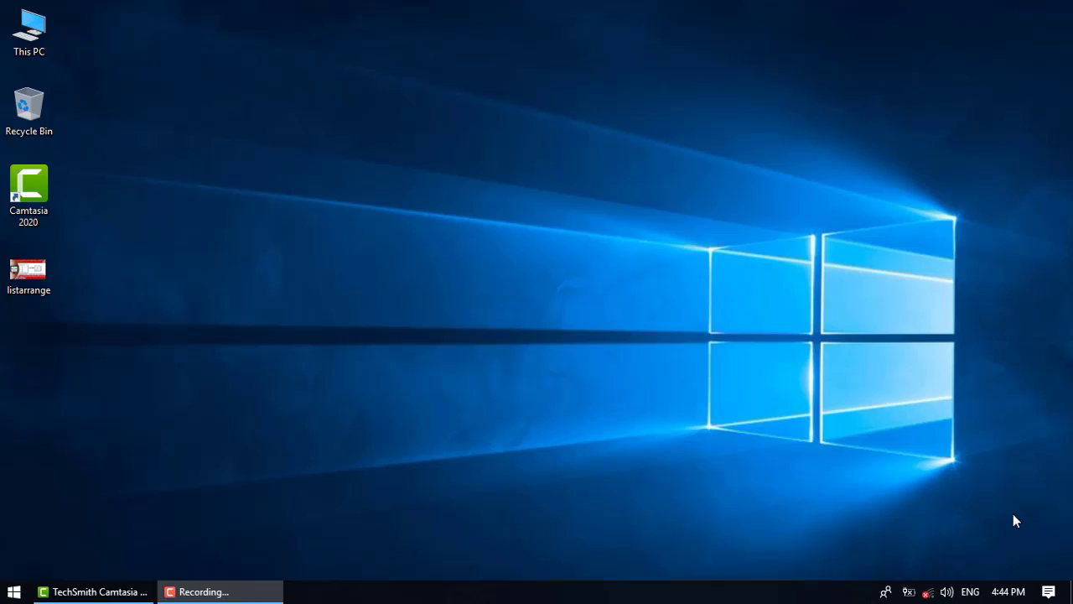
# Step: Check the available actions for the first USB Root Hub in Computer Management's Device Manager, and close the window
pyautogui.rightClick(47, 17)
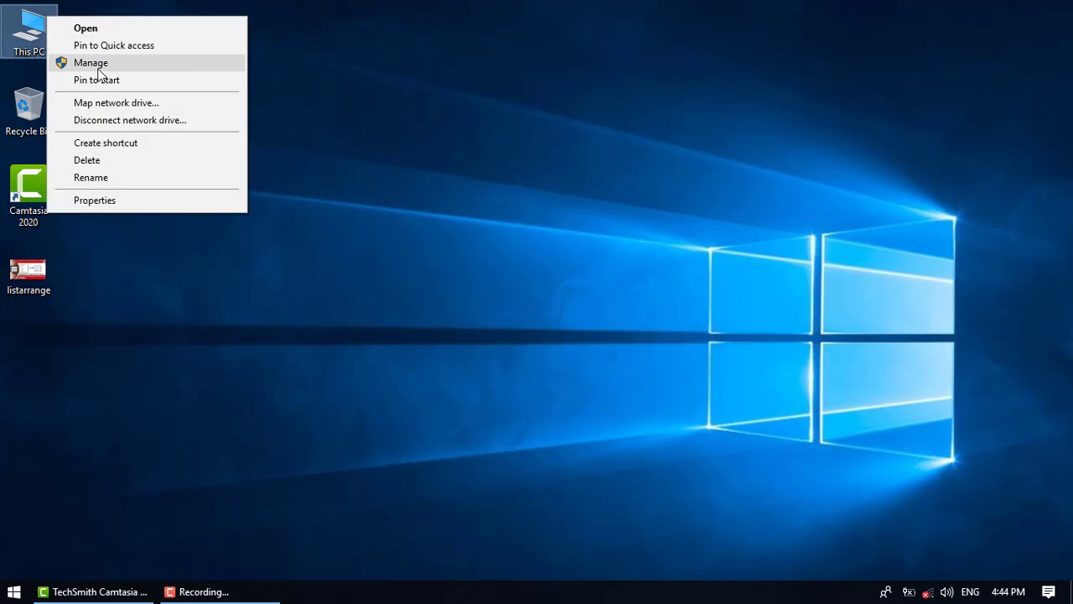
pyautogui.click(98, 67)
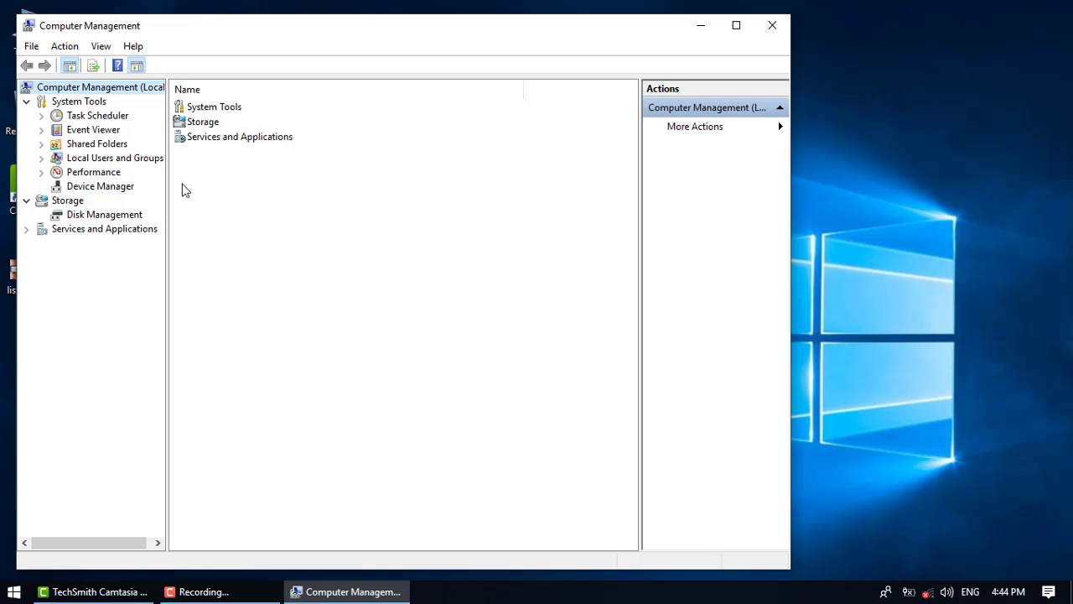
pyautogui.click(129, 191)
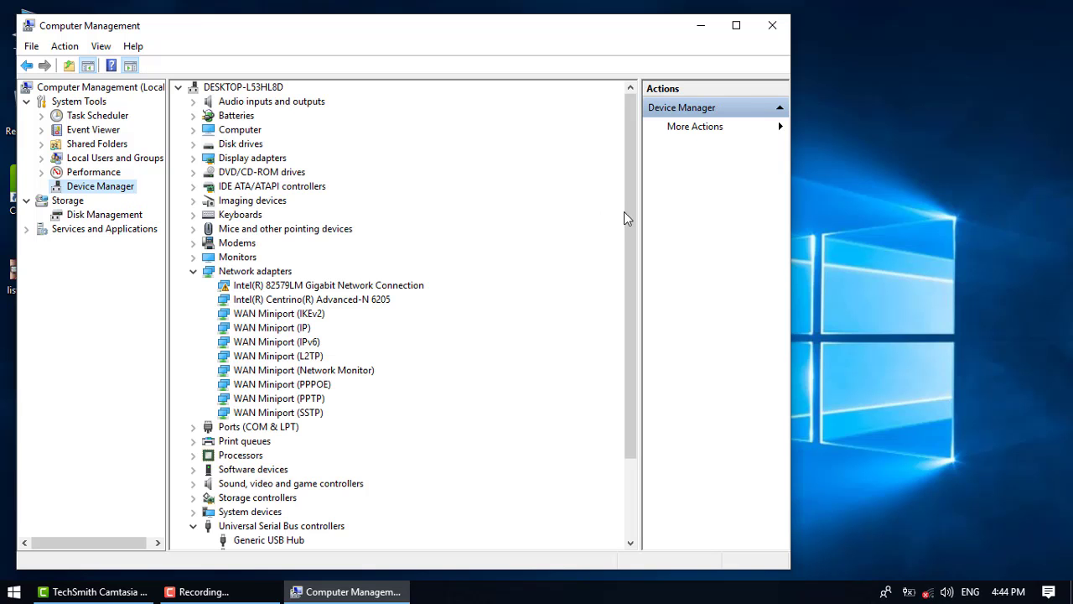
pyautogui.moveTo(625, 215); pyautogui.dragTo(631, 325)
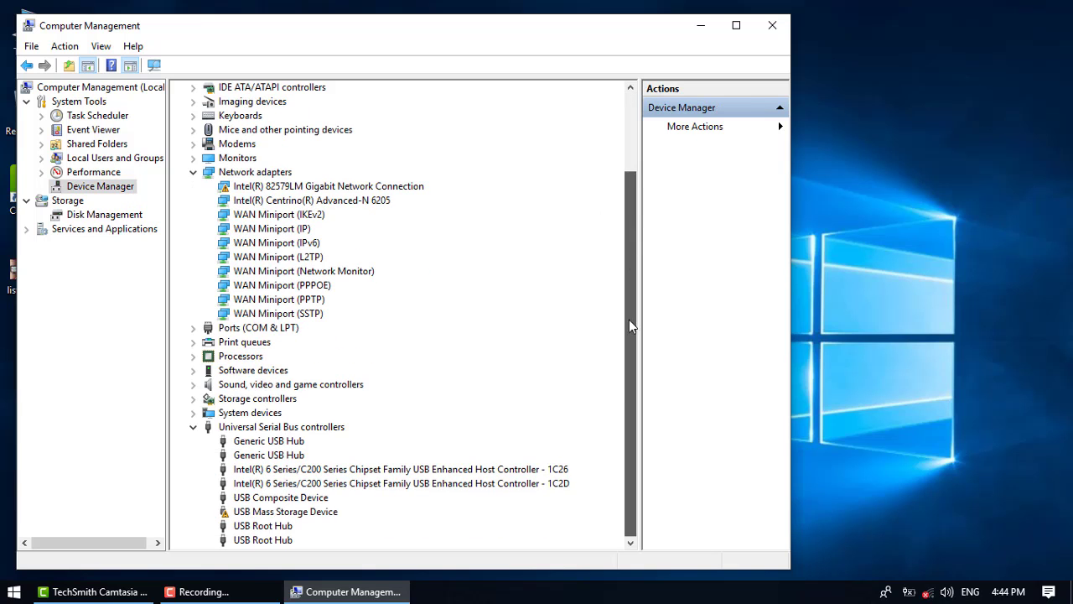
pyautogui.click(265, 525)
pyautogui.rightClick(266, 526)
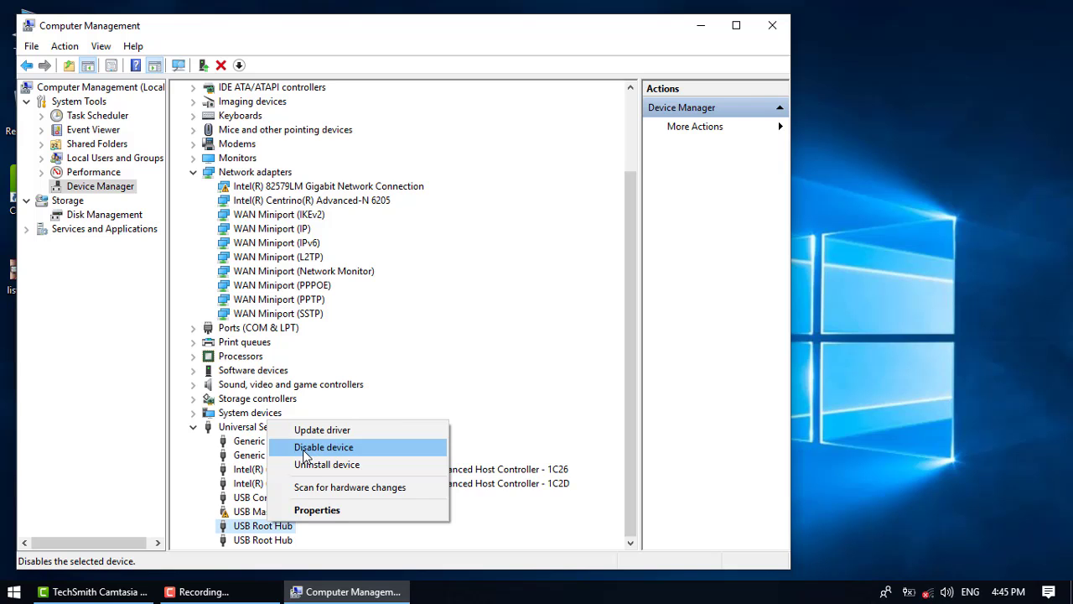
pyautogui.click(772, 27)
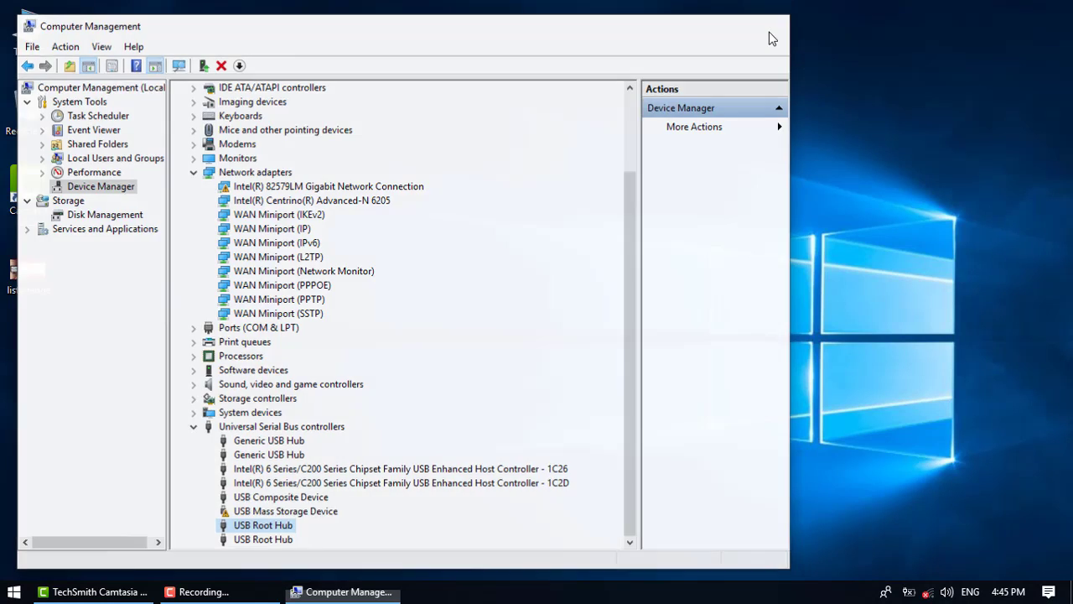
# Step: Open This PC, view the contents of USB Drive (H:), and return to the drive overview
pyautogui.doubleClick(30, 31)
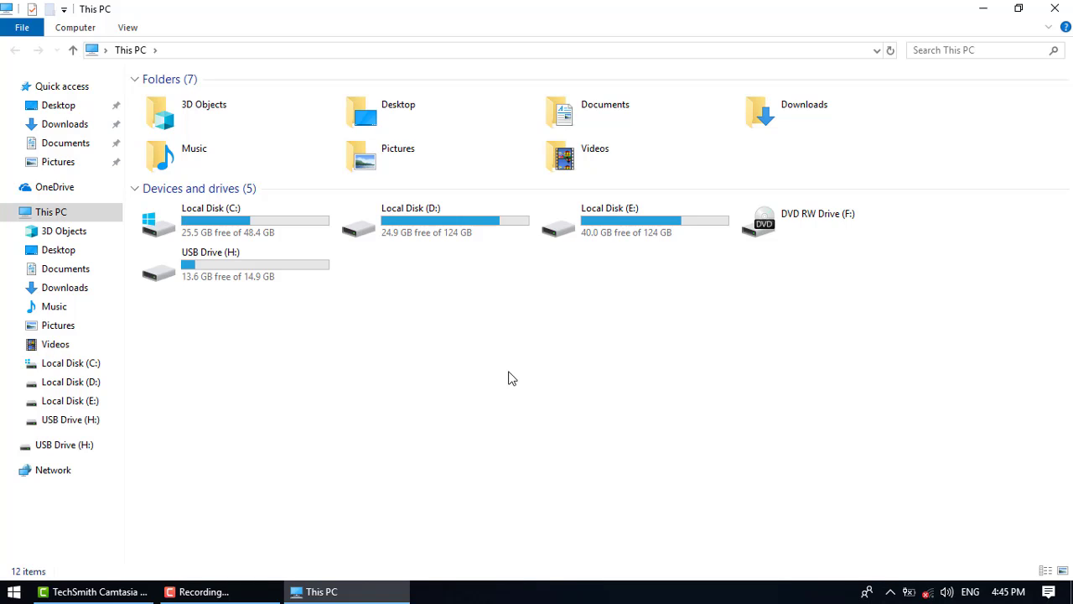
pyautogui.click(269, 278)
pyautogui.doubleClick(269, 277)
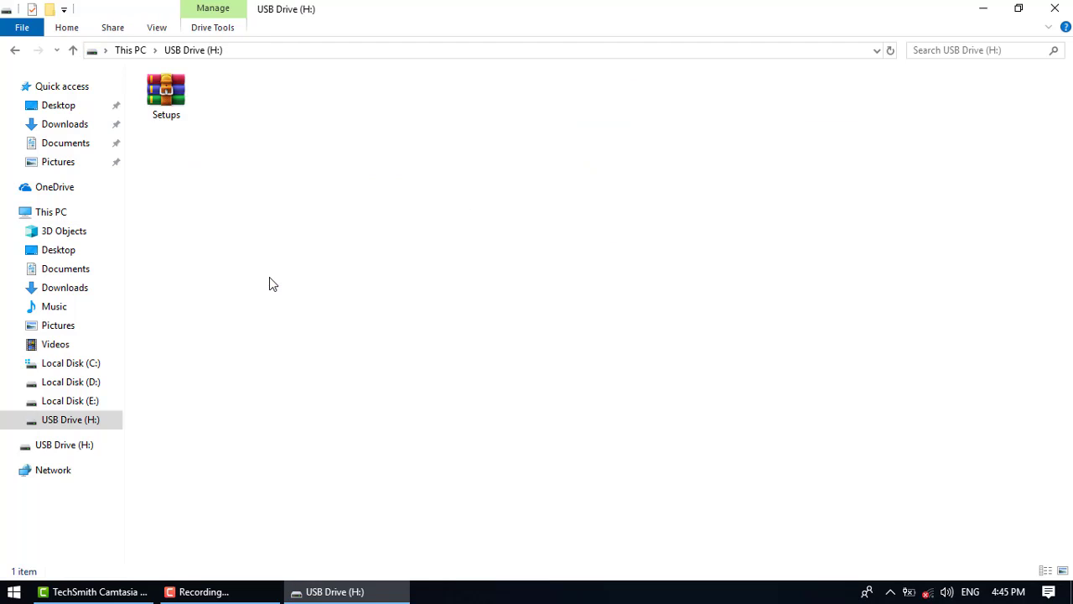
pyautogui.hotkey('alt', 'Left')
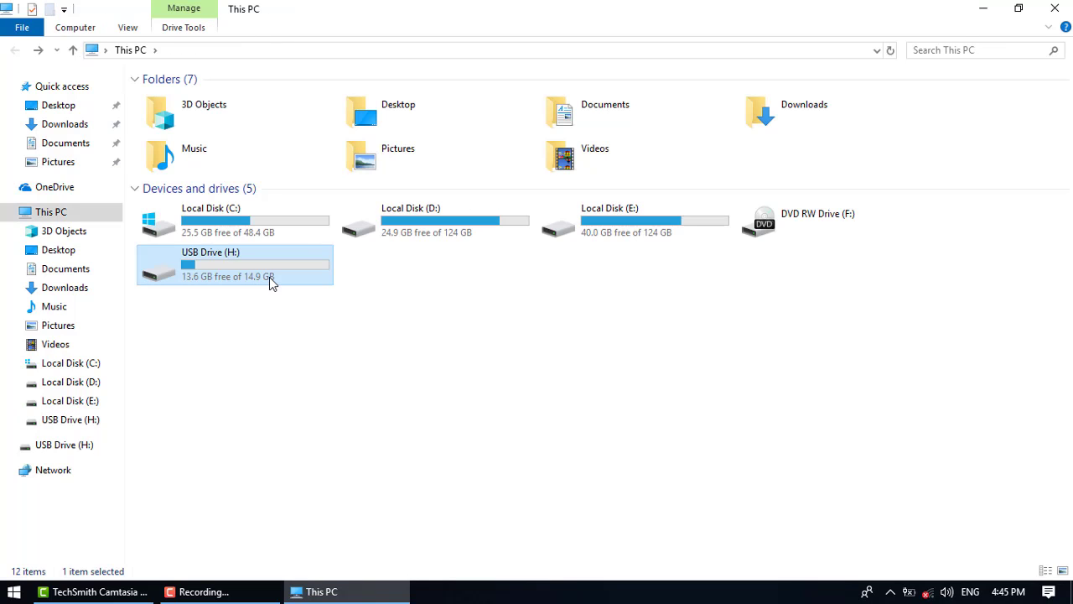
pyautogui.click(365, 325)
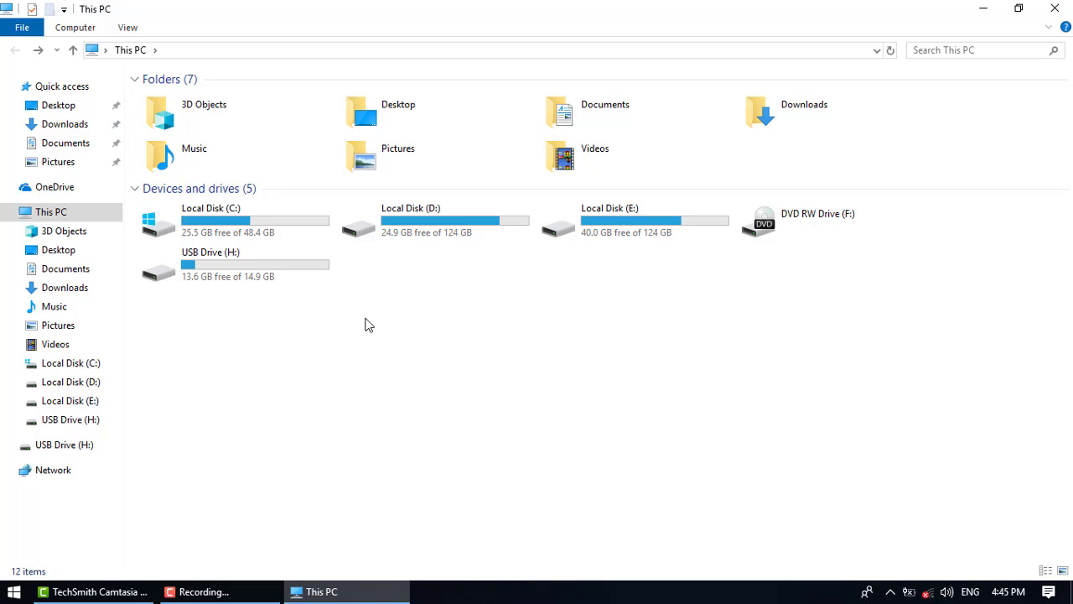
# Step: Open Notepad and write the notes "regedit db" and "storage" on two separate lines
pyautogui.press('super+r')
pyautogui.write('no')
pyautogui.press('Down')
pyautogui.press('Return')
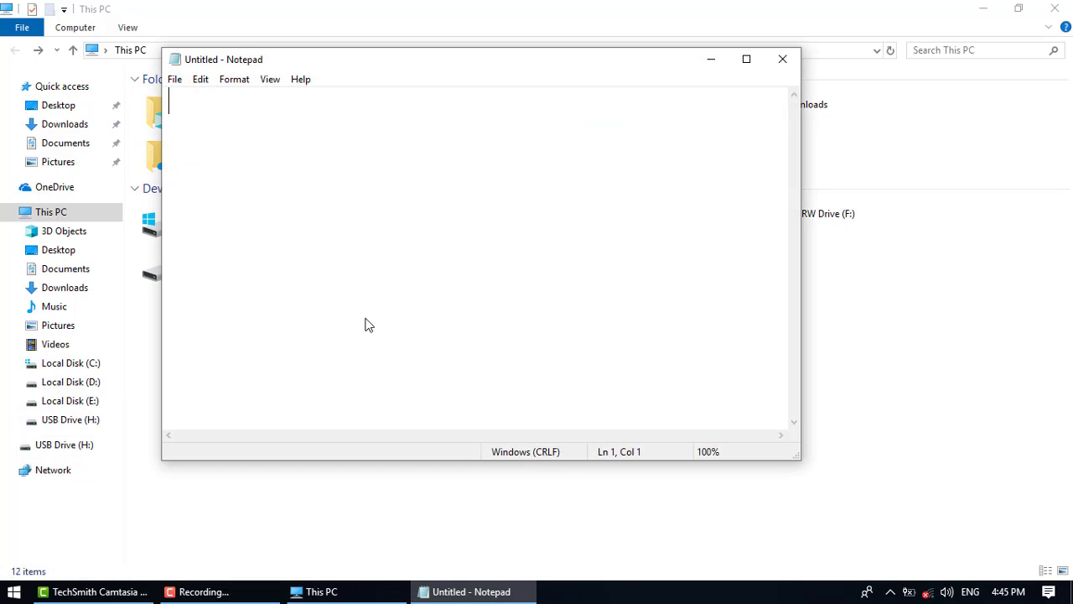
pyautogui.write('regedit db')
pyautogui.press('Return')
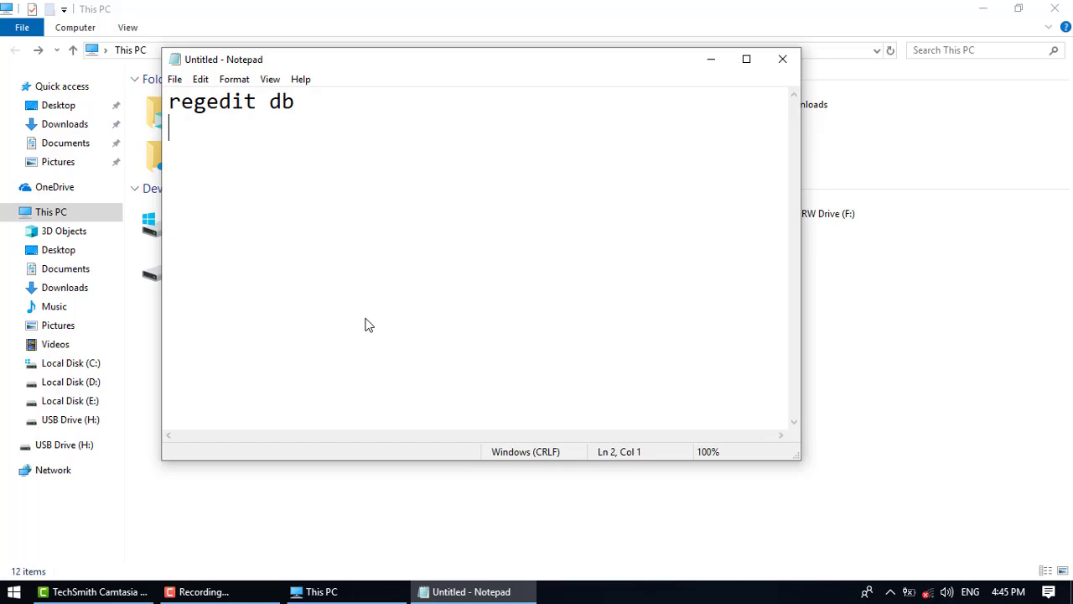
pyautogui.write('storage')
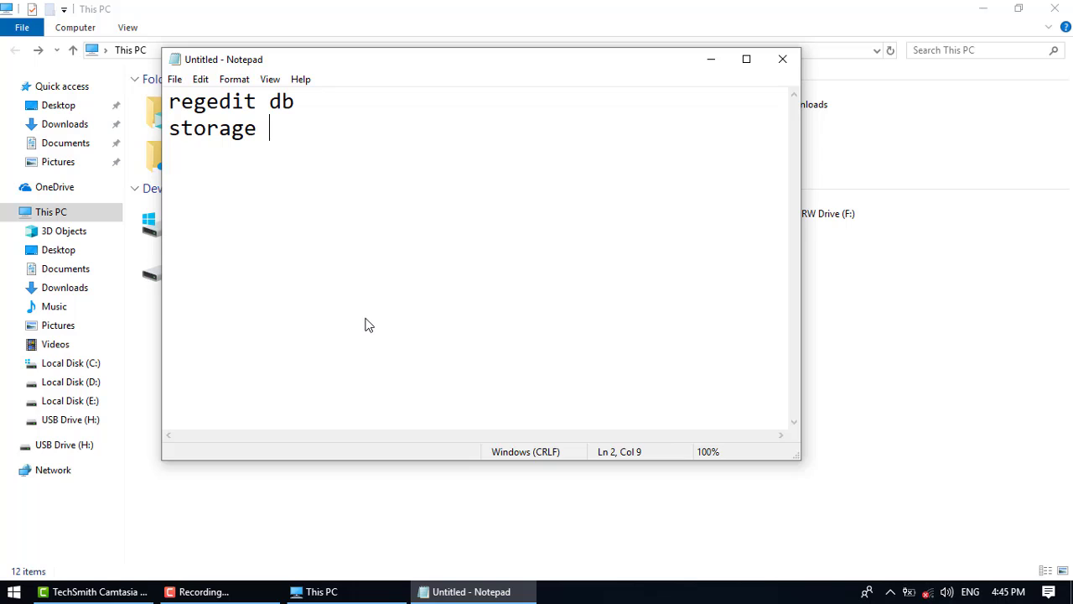
# Step: Launch the Registry Editor by running regedit
pyautogui.press('super')
pyautogui.click(342, 379)
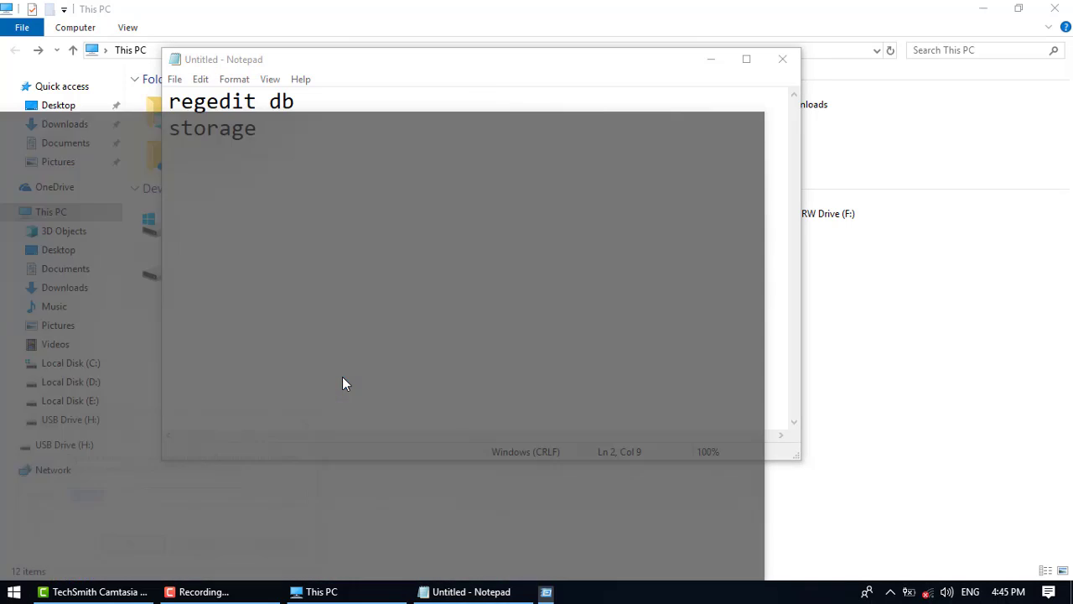
pyautogui.write('reged')
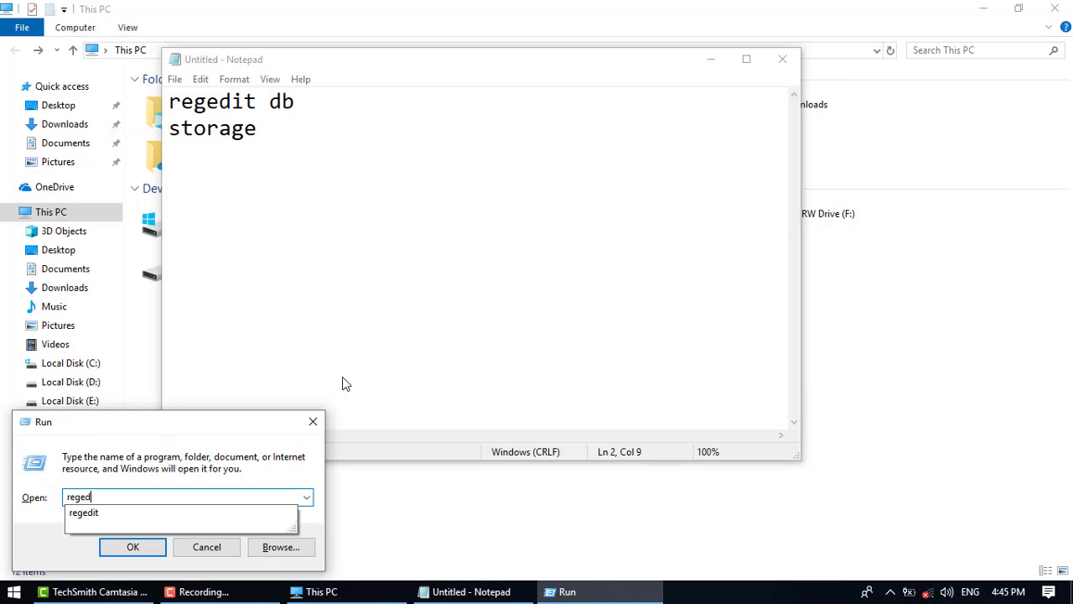
pyautogui.write('it')
pyautogui.press('Return')
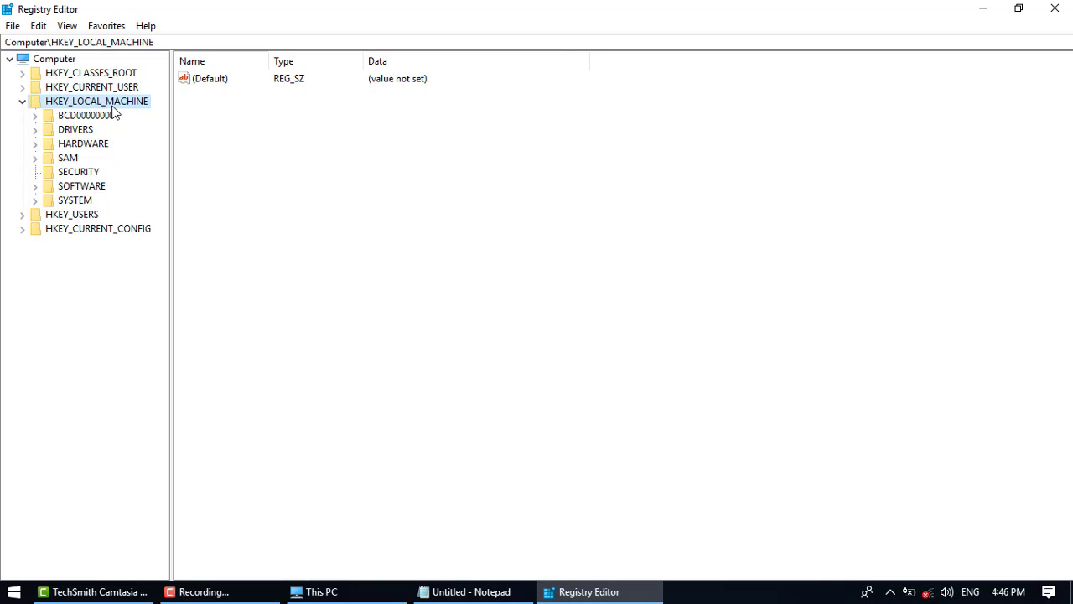
# Step: Navigate to the registry key HKEY_LOCAL_MACHINE\SYSTEM\ControlSet001\Services\USBSTOR
pyautogui.doubleClick(75, 201)
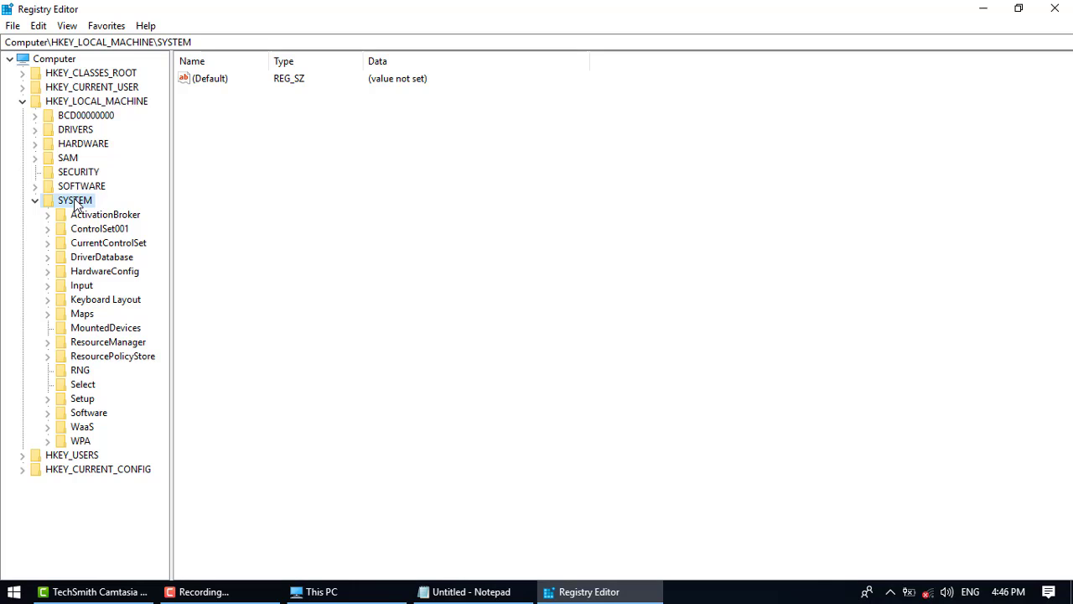
pyautogui.click(108, 232)
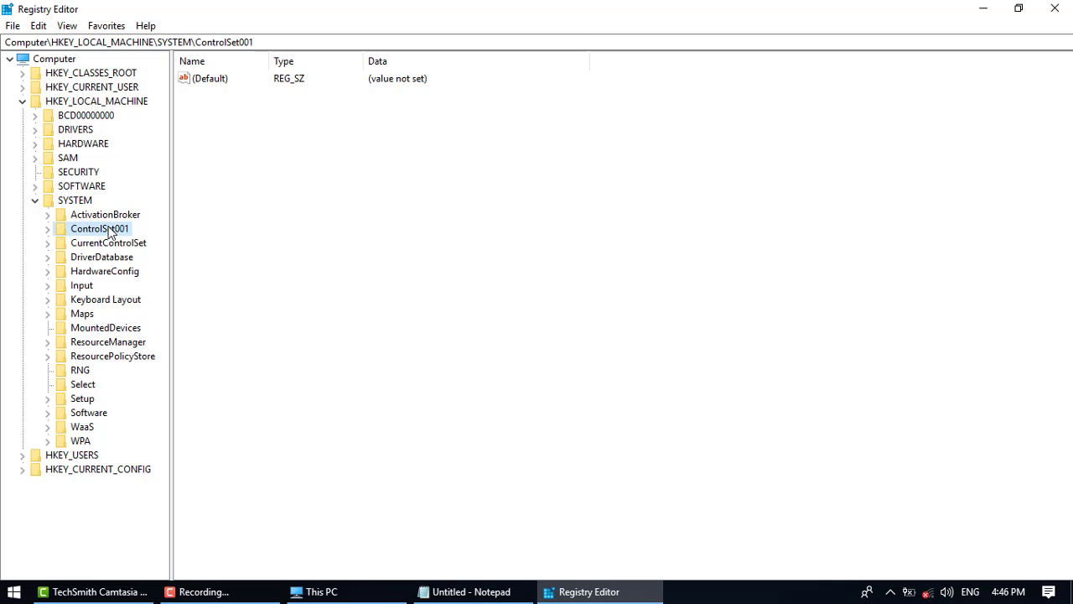
pyautogui.press('super+e')
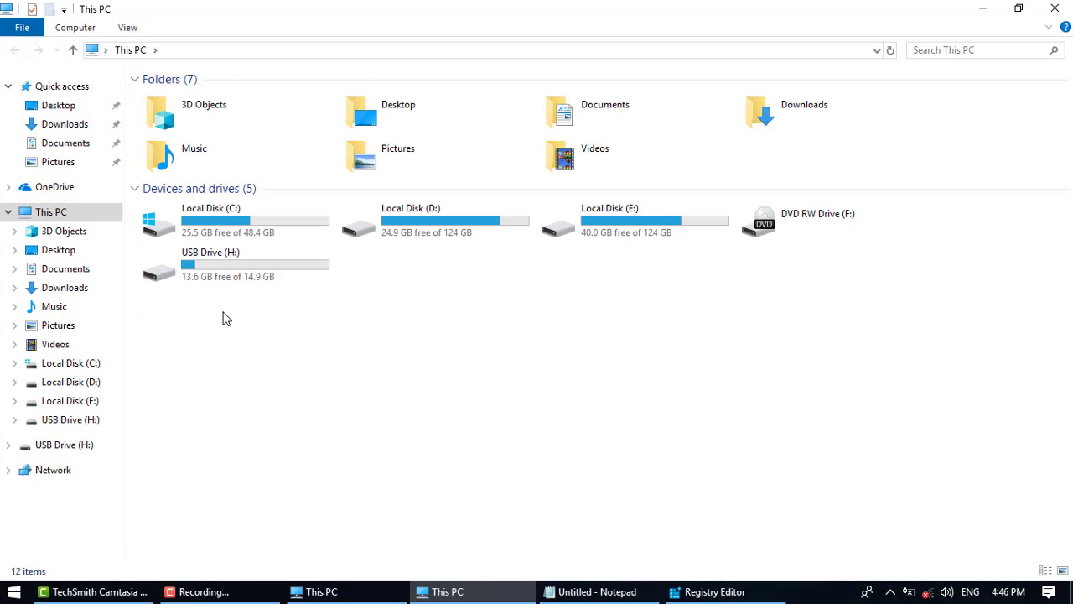
pyautogui.hotkey('alt', 'Tab')
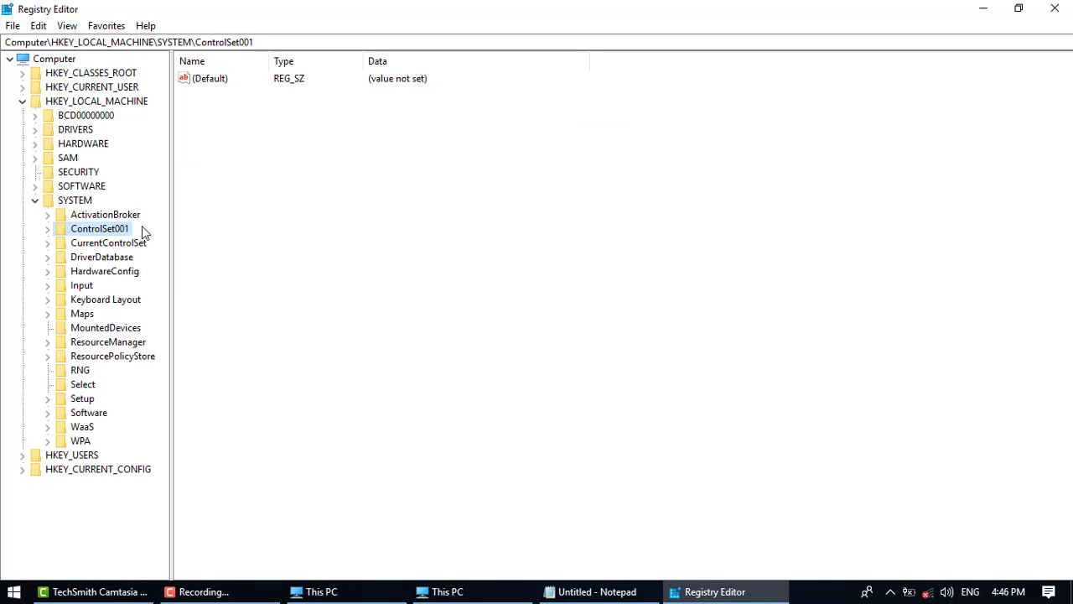
pyautogui.click(55, 230)
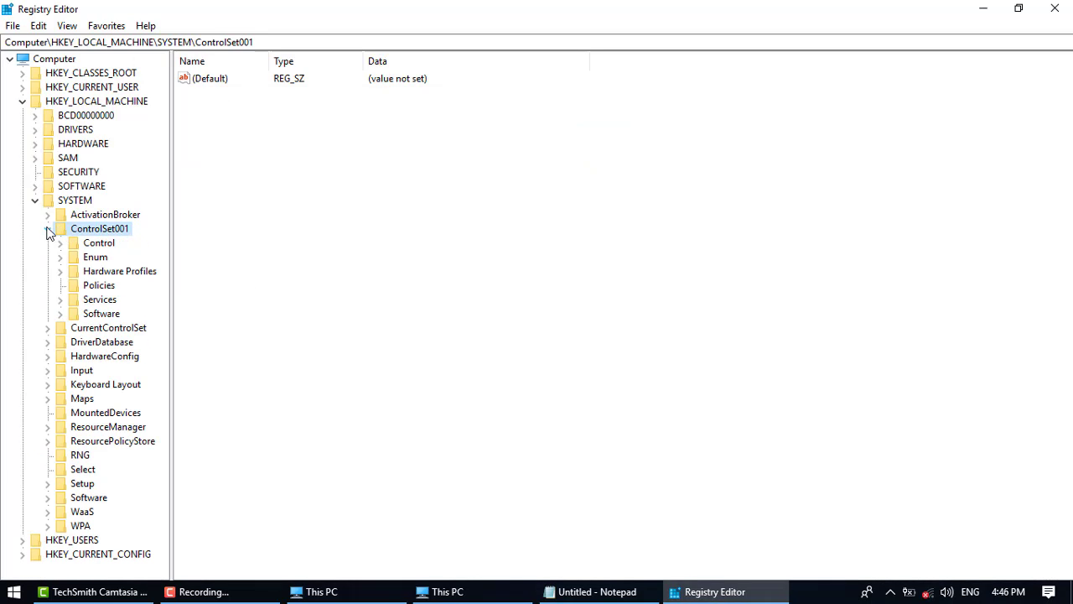
pyautogui.doubleClick(107, 301)
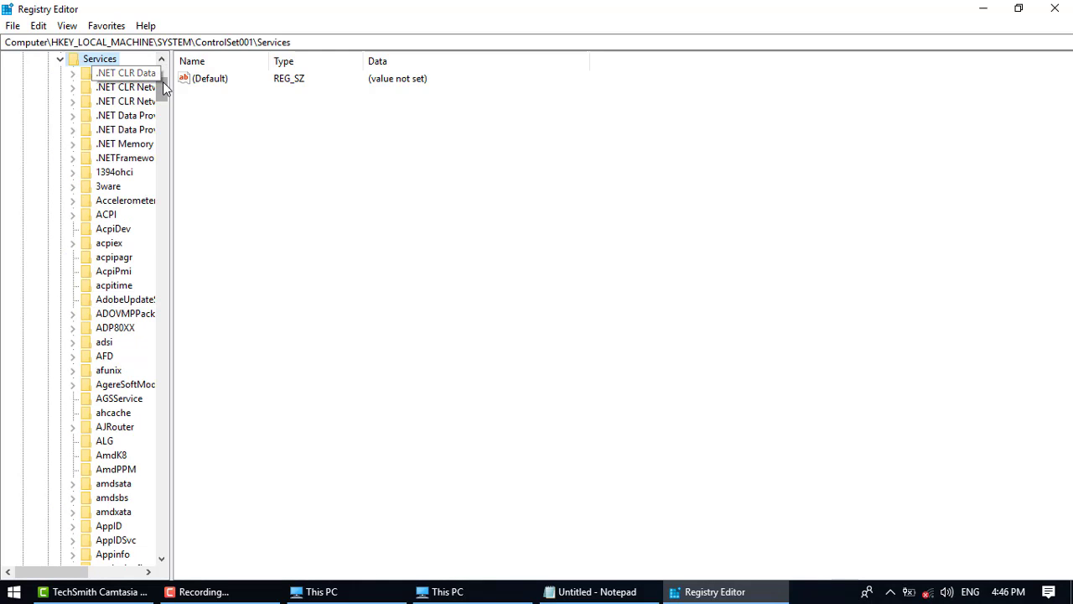
pyautogui.moveTo(163, 88); pyautogui.dragTo(179, 472)
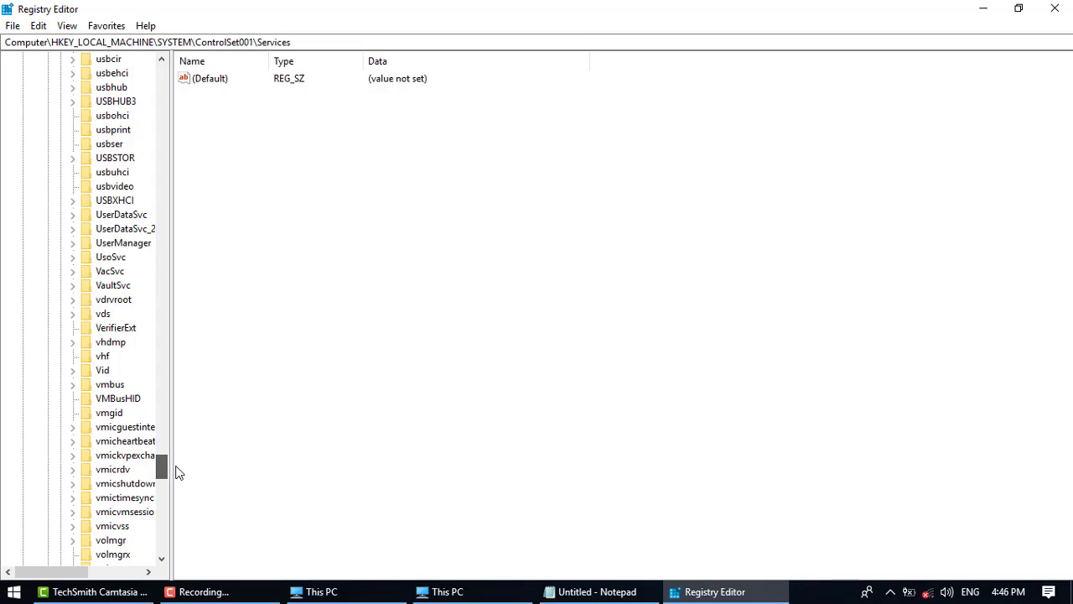
pyautogui.click(125, 163)
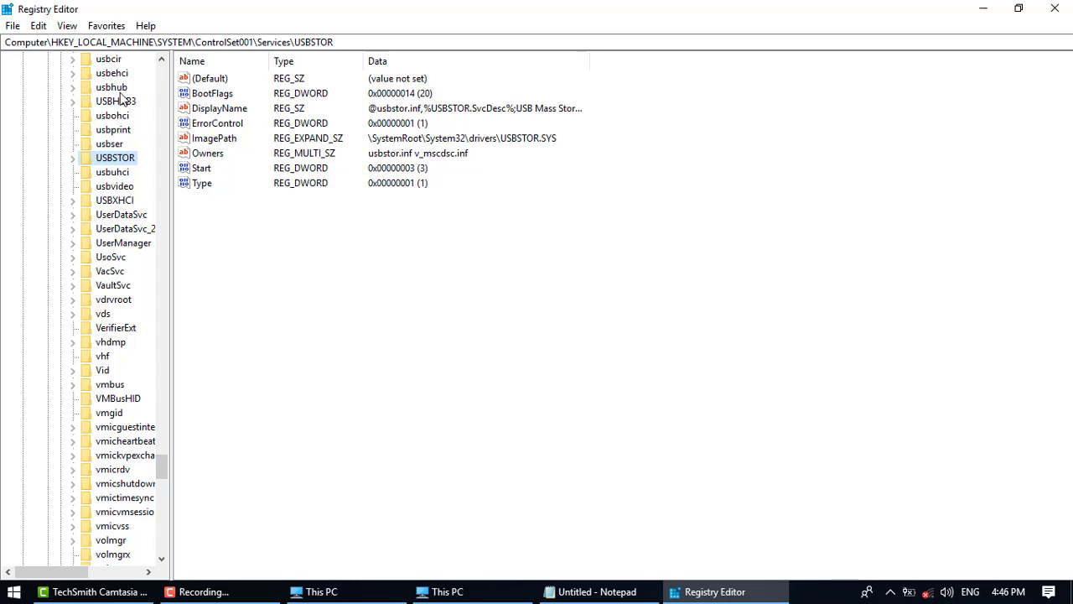
# Step: Set the USBSTOR key's Start value to 4 in hexadecimal to disable USB storage
pyautogui.click(65, 42)
pyautogui.doubleClick(201, 169)
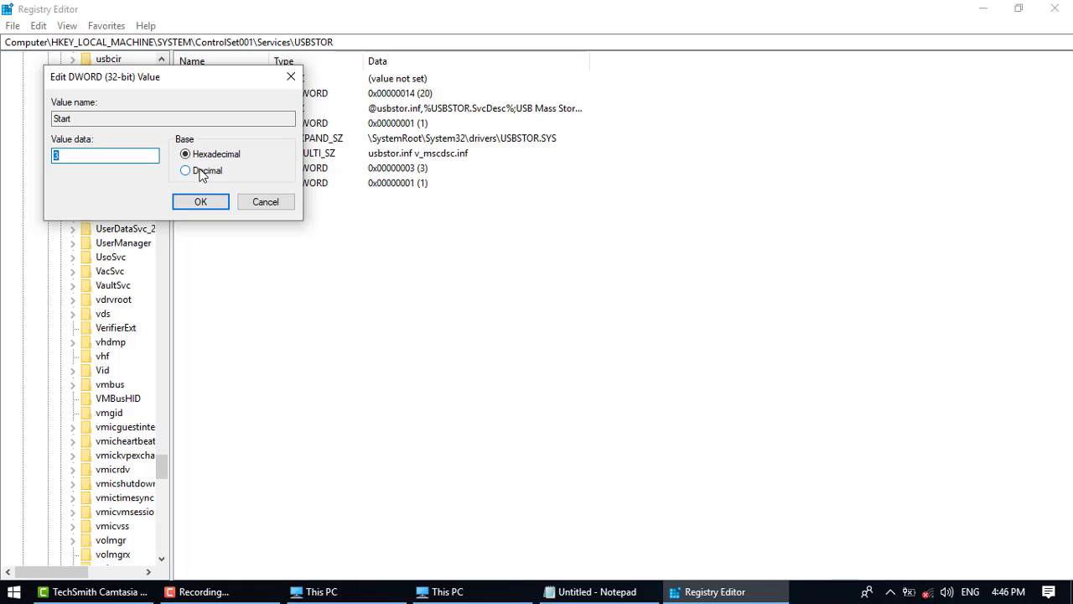
pyautogui.write('4')
pyautogui.press('Return')
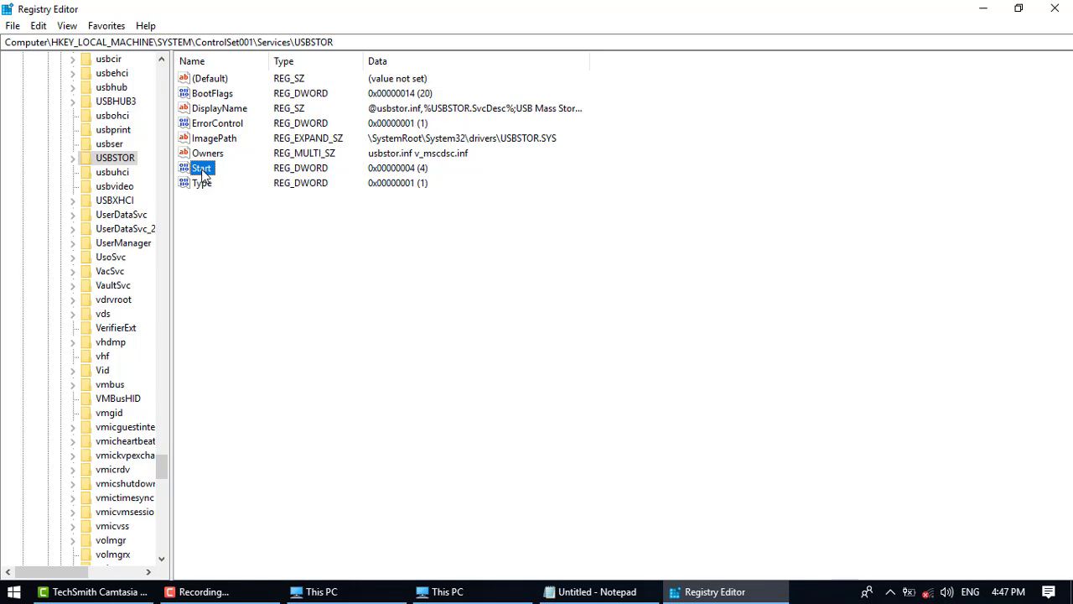
# Step: Open a new This PC window and refresh it to check whether the USB drive is listed
pyautogui.press('super+e')
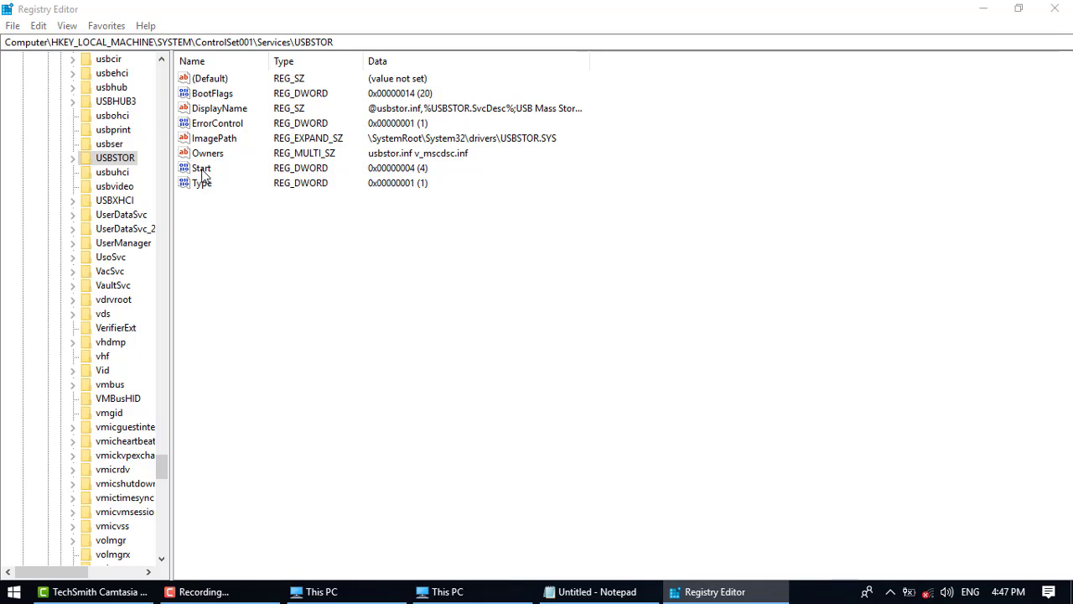
pyautogui.rightClick(312, 330)
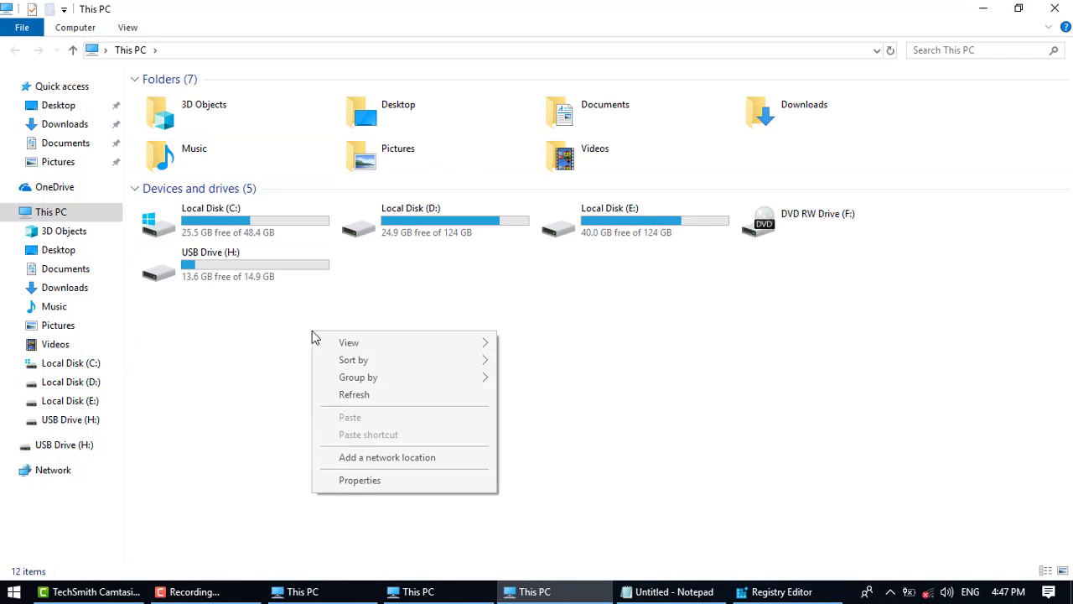
pyautogui.click(360, 406)
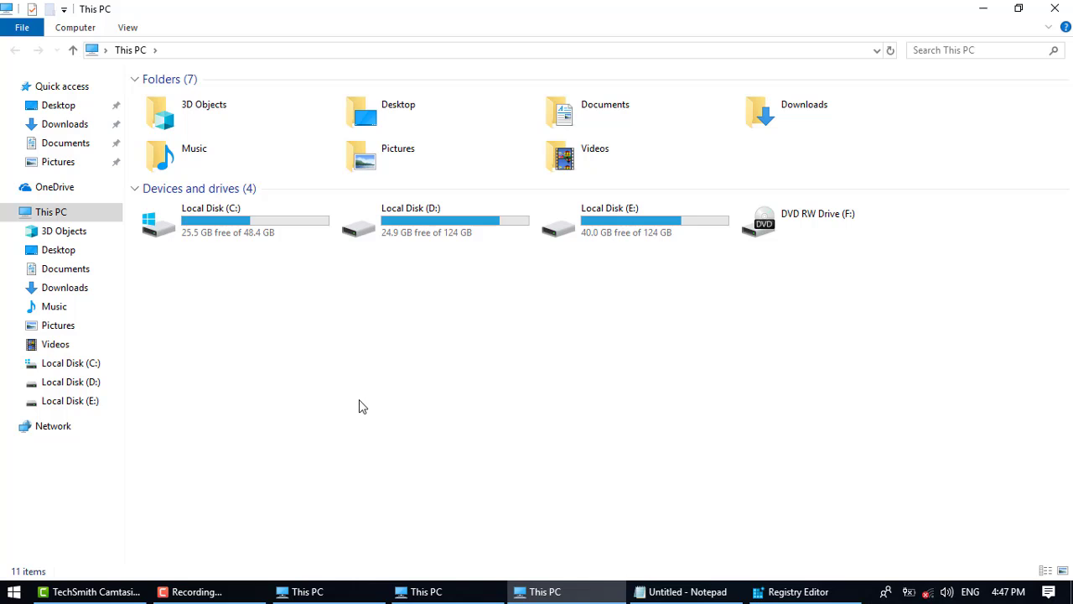
# Step: Switch to the Registry Editor, set the USBSTOR key's Start value to 3 to re-enable USB storage, and close the editor
pyautogui.click(787, 595)
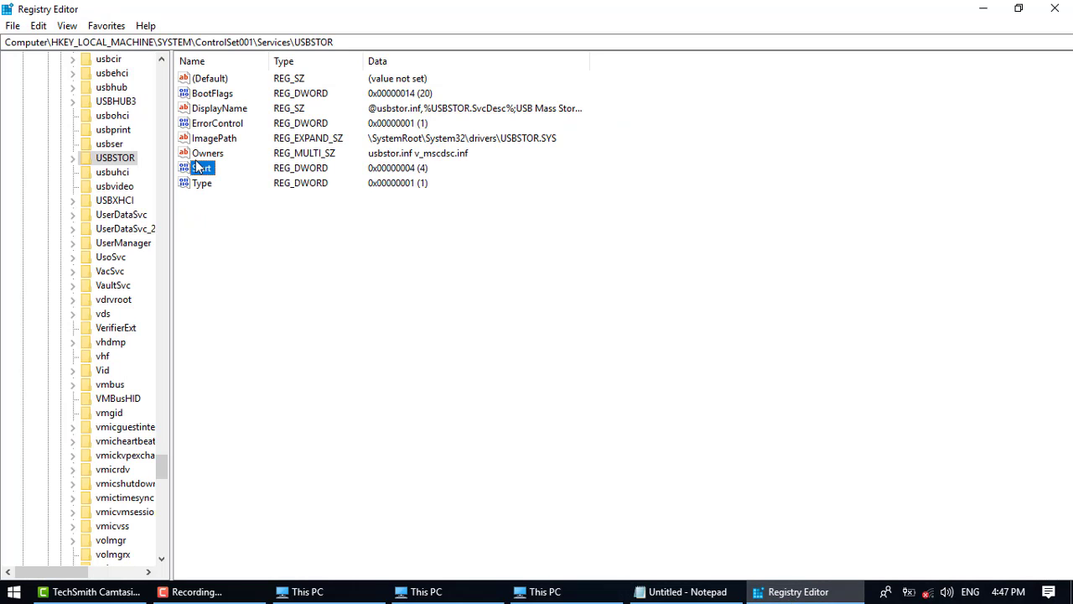
pyautogui.click(69, 42)
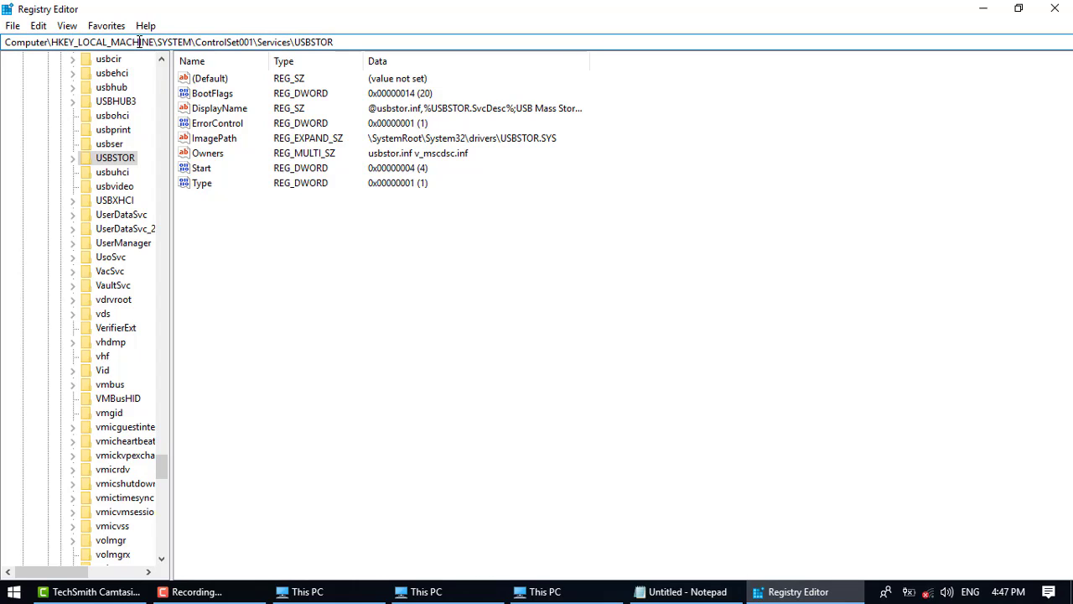
pyautogui.click(173, 42)
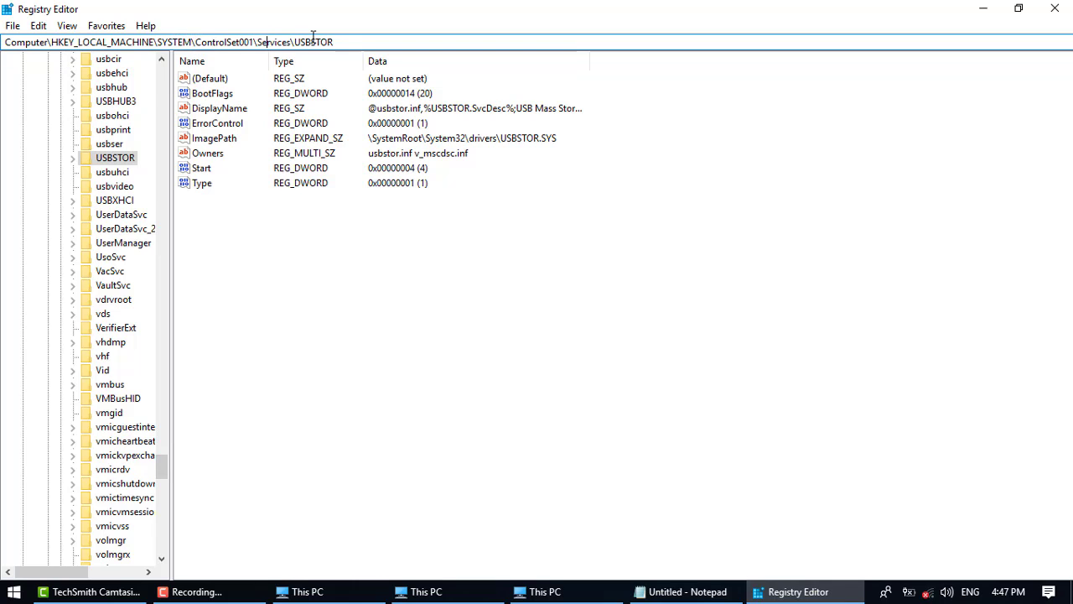
pyautogui.doubleClick(201, 169)
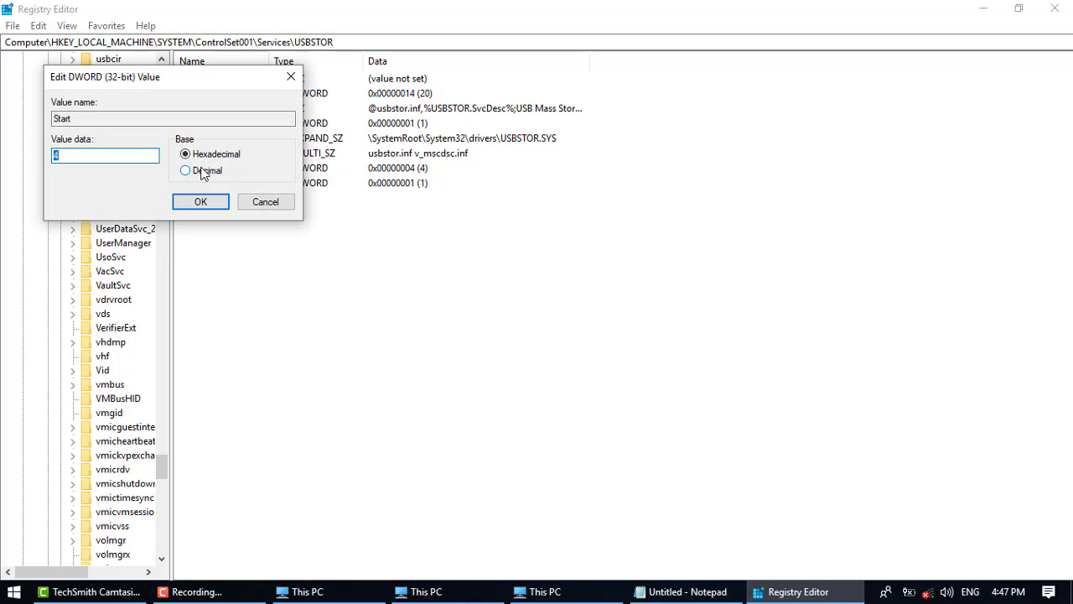
pyautogui.write('3')
pyautogui.click(211, 208)
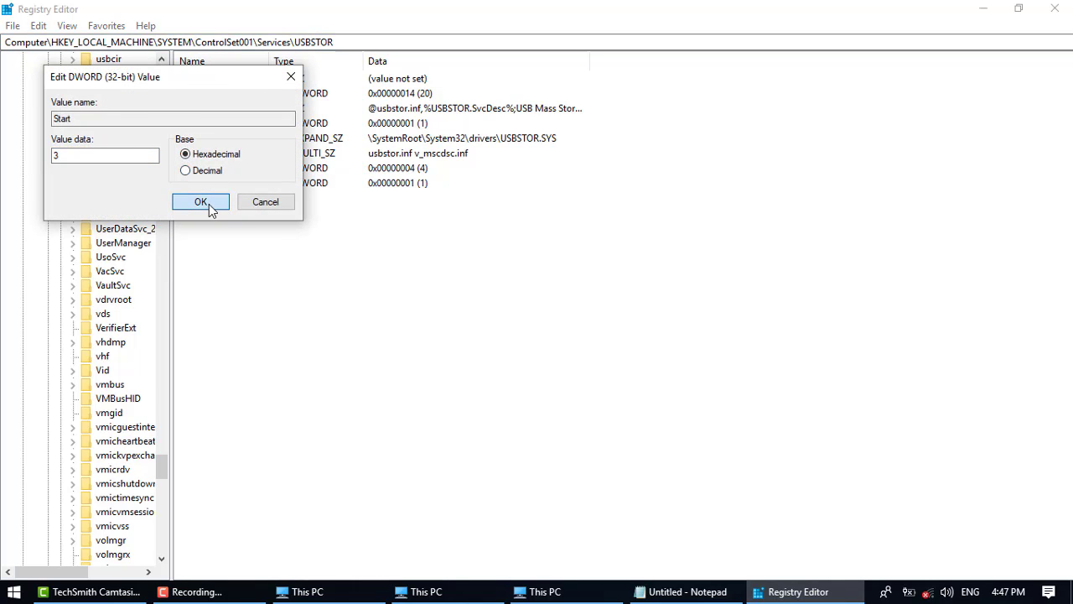
pyautogui.click(1055, 10)
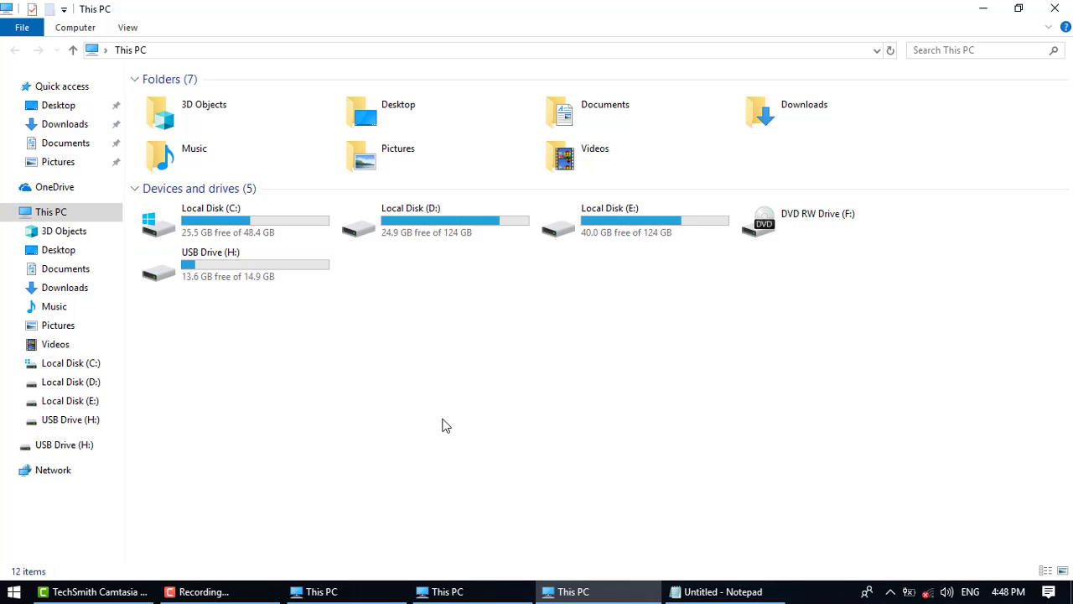
pyautogui.click(242, 591)
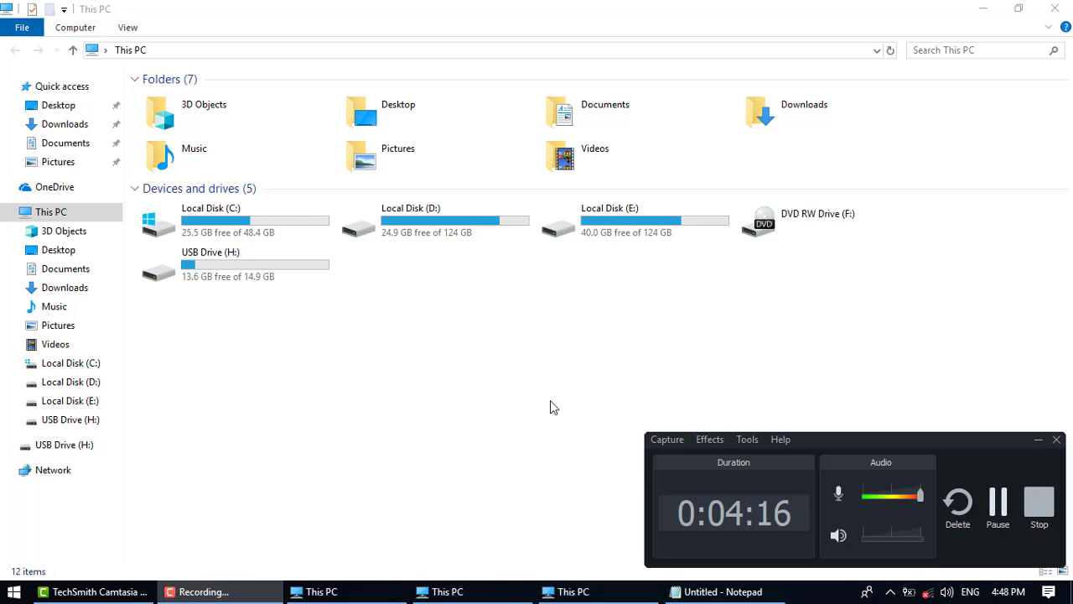
pyautogui.click(1038, 501)
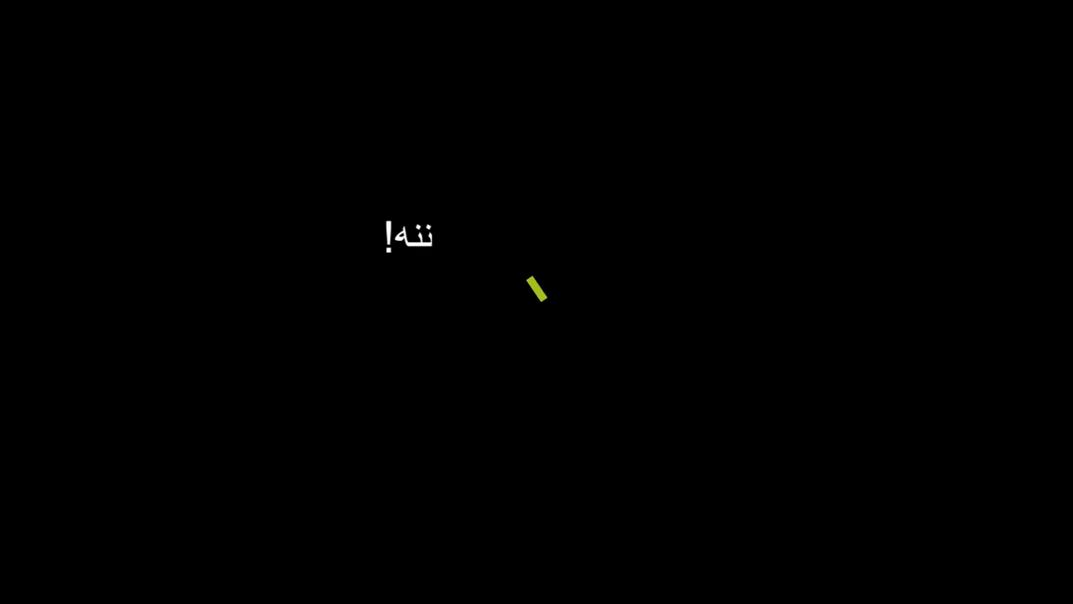